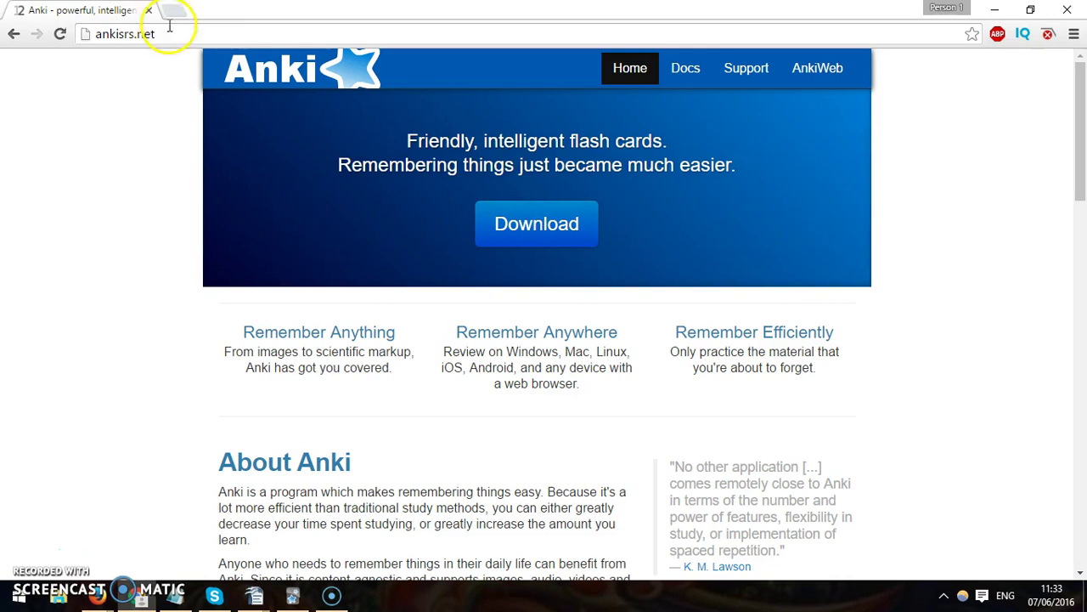
Step: Select the site address ankisrs.net and locate the program download on the Anki home page
{"action": "left_click_drag", "start_coordinate": [167, 34], "coordinate": [88, 22]}
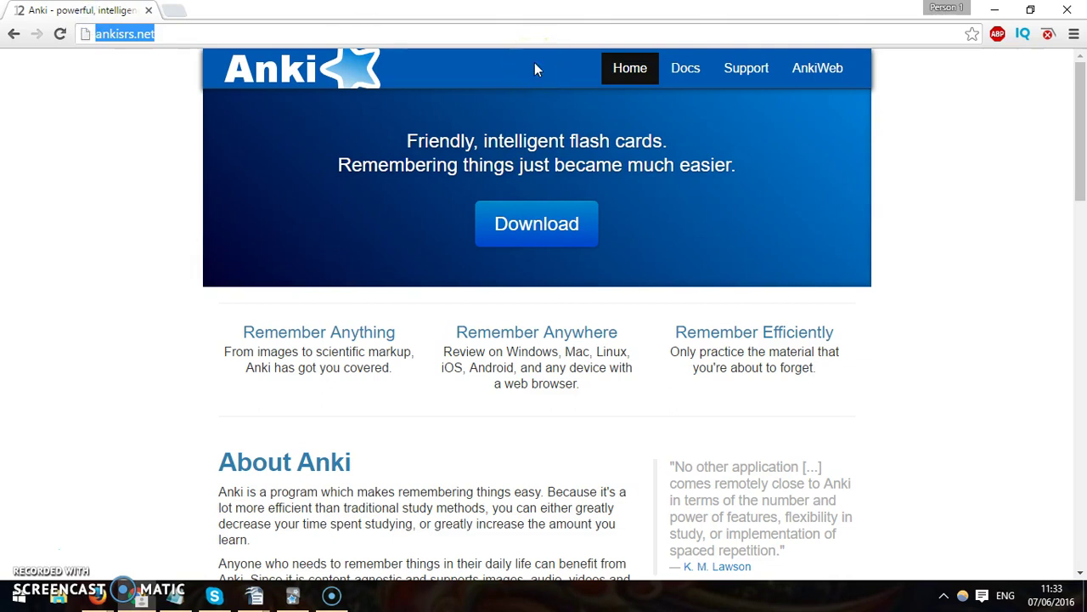
{"action": "left_click", "coordinate": [570, 215]}
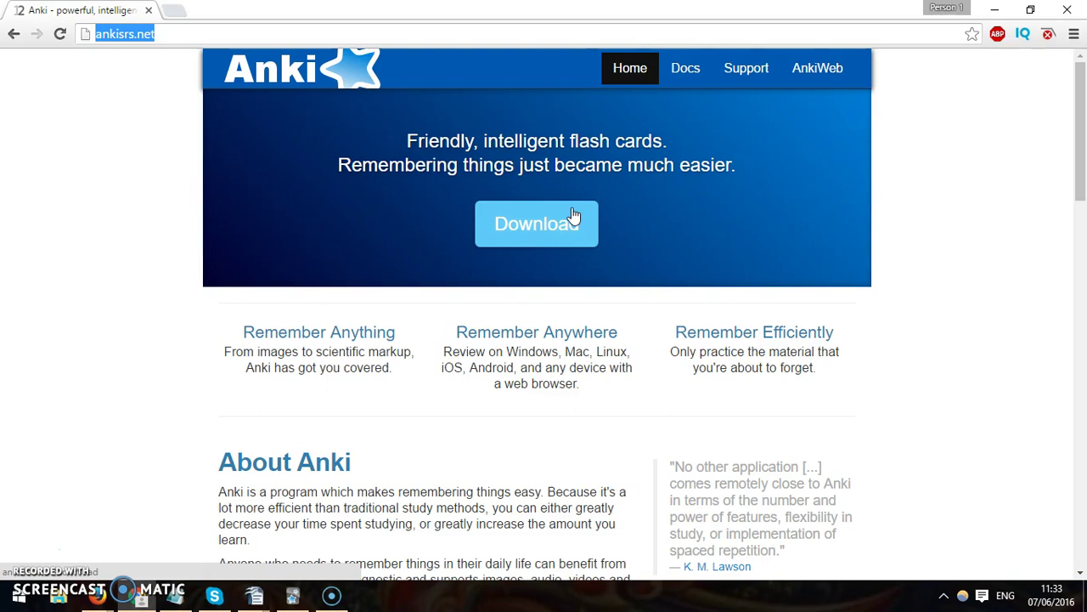
Step: Switch to the Anki desktop program and start studying the English IPA Deck (Full)
{"action": "left_click", "coordinate": [294, 596]}
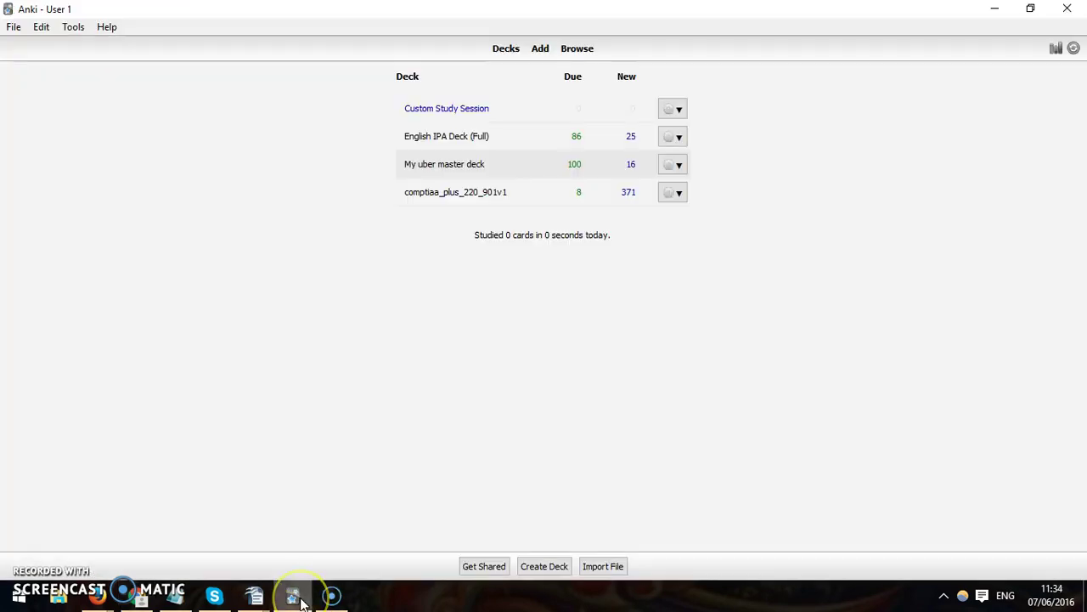
{"action": "left_click", "coordinate": [442, 420]}
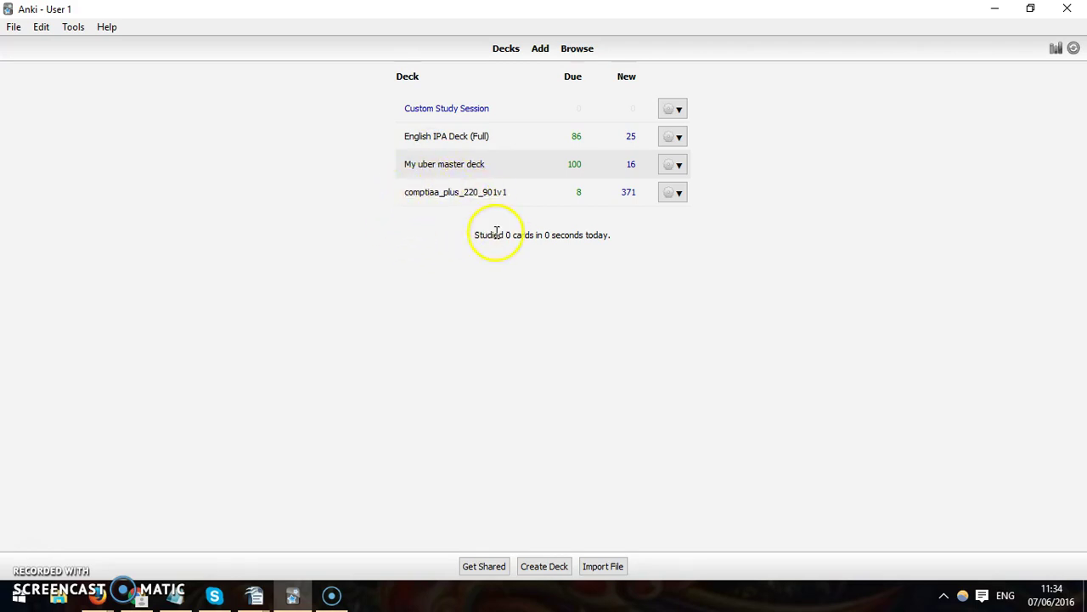
{"action": "left_click", "coordinate": [442, 140]}
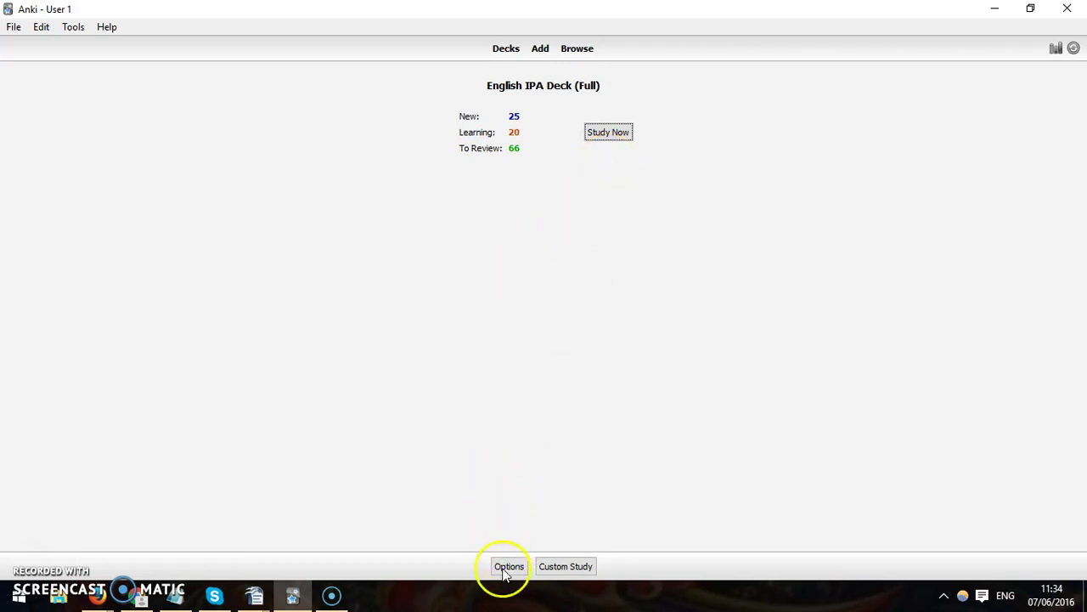
{"action": "left_click", "coordinate": [610, 140]}
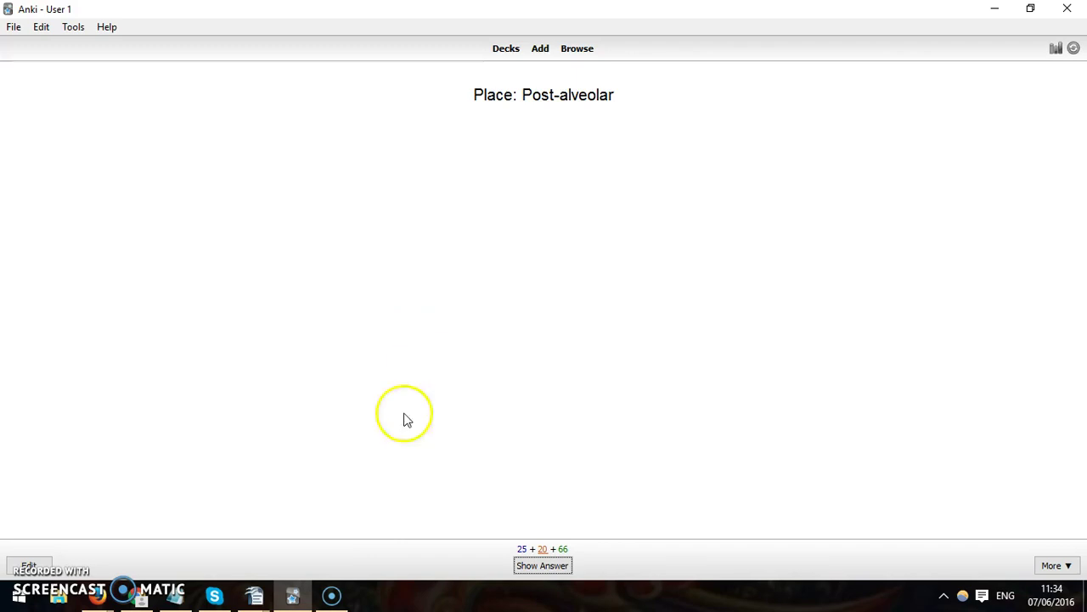
Step: Reveal the answer of the "Place: Post-alveolar" card, rate it Again, and reveal the answer of the following card
{"action": "left_click", "coordinate": [538, 566]}
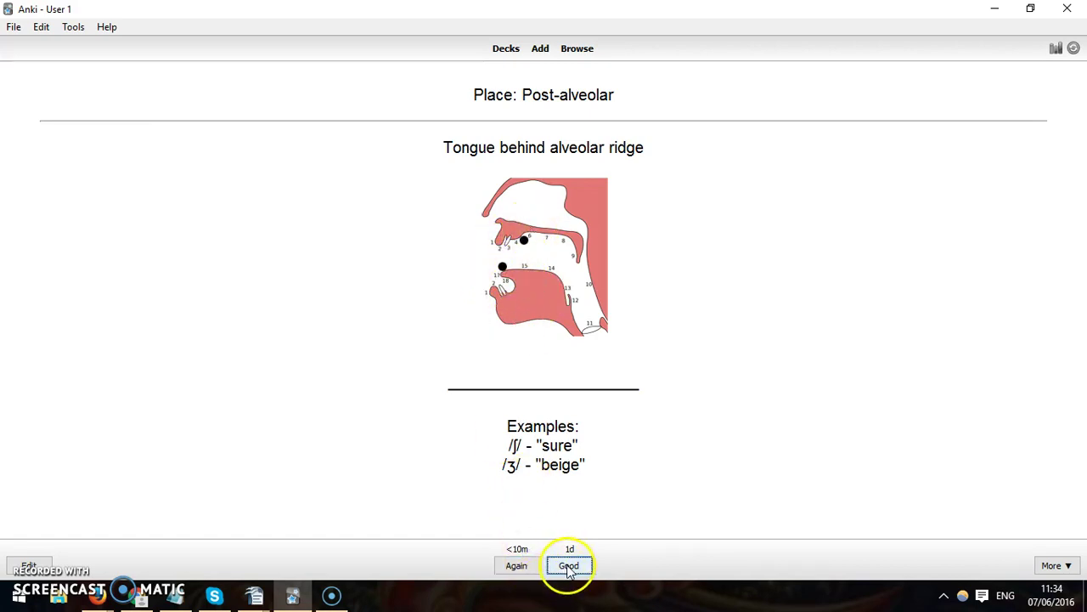
{"action": "left_click", "coordinate": [515, 565]}
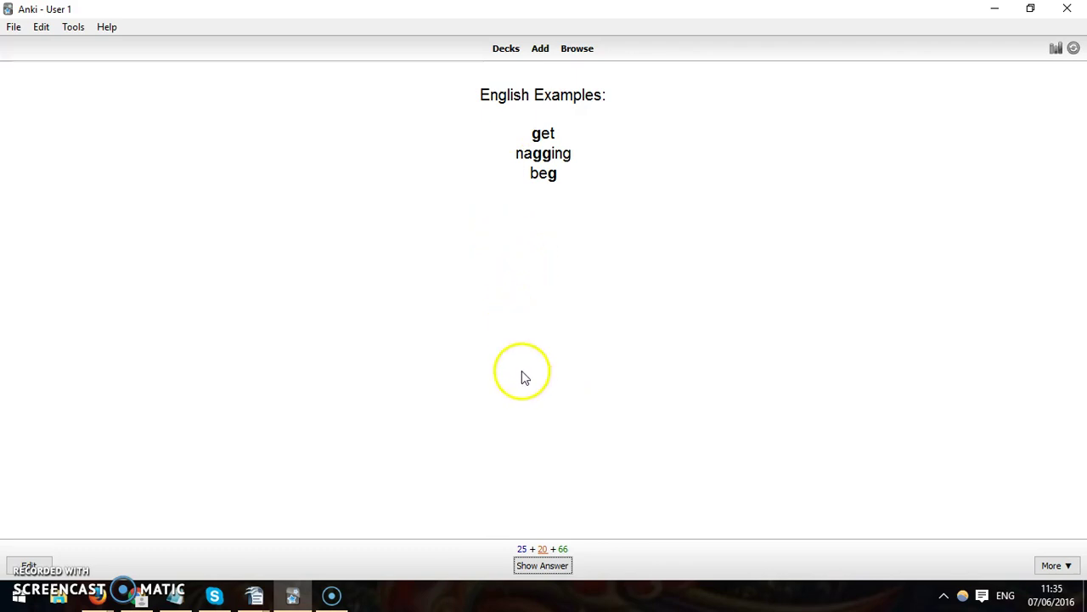
{"action": "left_click", "coordinate": [537, 566]}
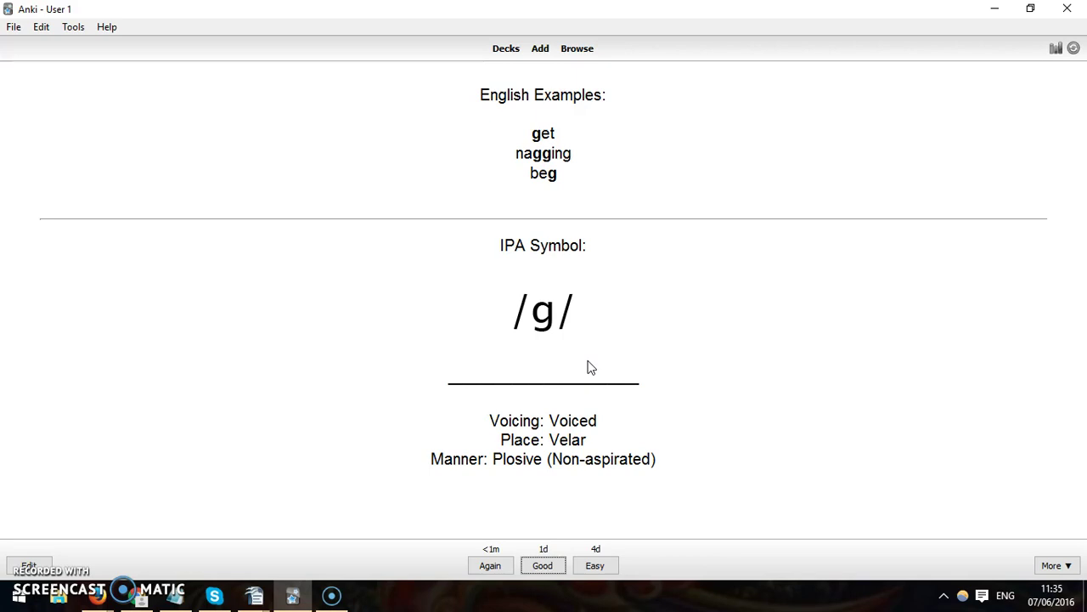
Step: Try adding the text "fgdfgdfg" to the current note's IPA Symbol (Image) field, erase it and finish editing
{"action": "left_click", "coordinate": [17, 568]}
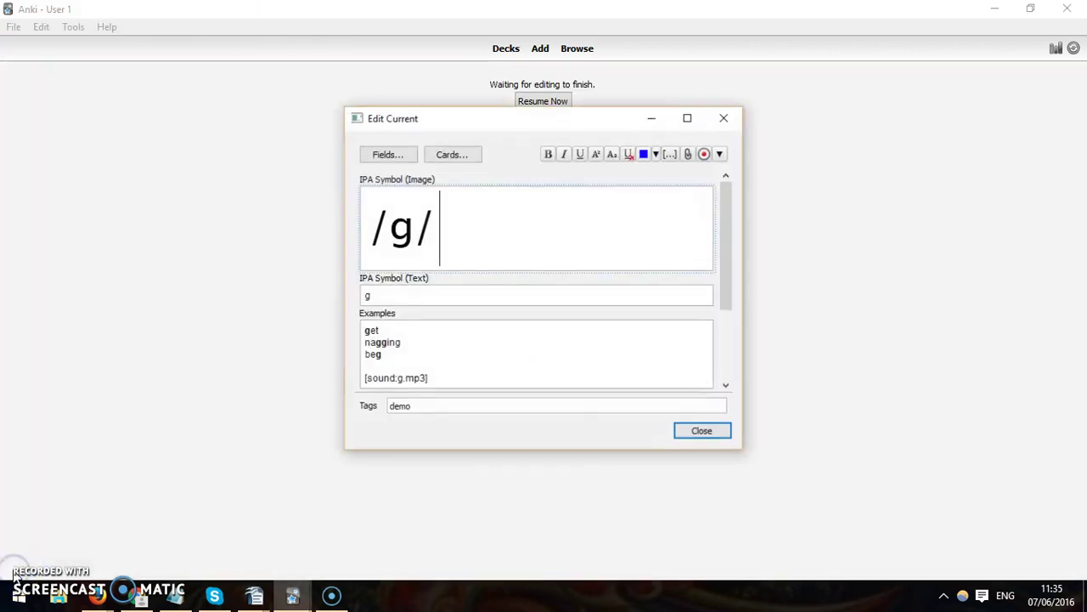
{"action": "type", "text": "fgdfgdfg"}
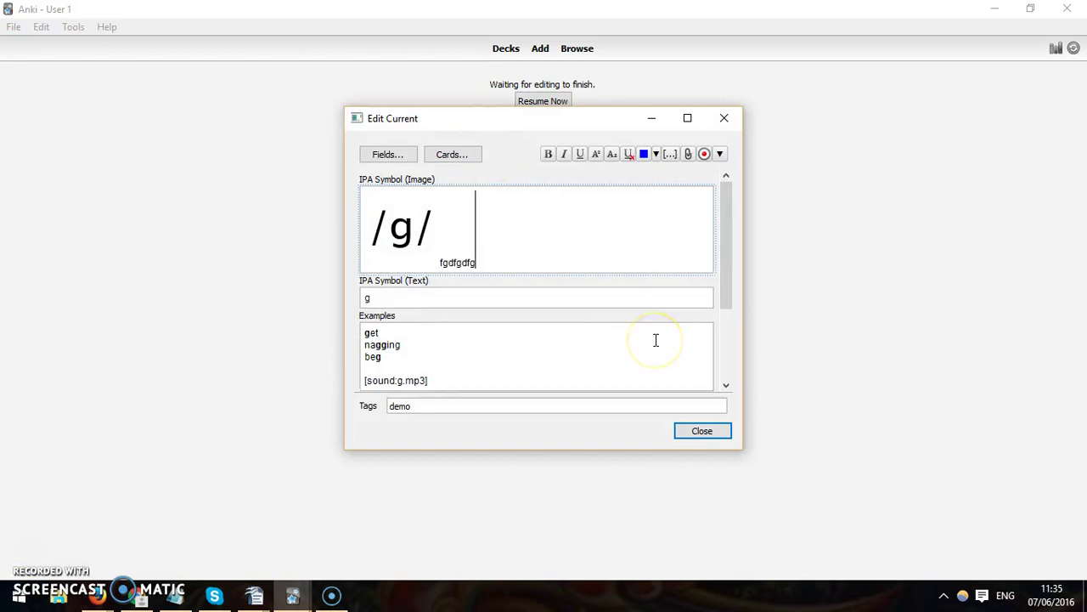
{"action": "key", "text": "BackSpace"}
{"action": "key", "text": "BackSpace"}
{"action": "key", "text": "BackSpace"}
{"action": "key", "text": "BackSpace"}
{"action": "key", "text": "BackSpace"}
{"action": "key", "text": "BackSpace"}
{"action": "key", "text": "BackSpace"}
{"action": "key", "text": "BackSpace"}
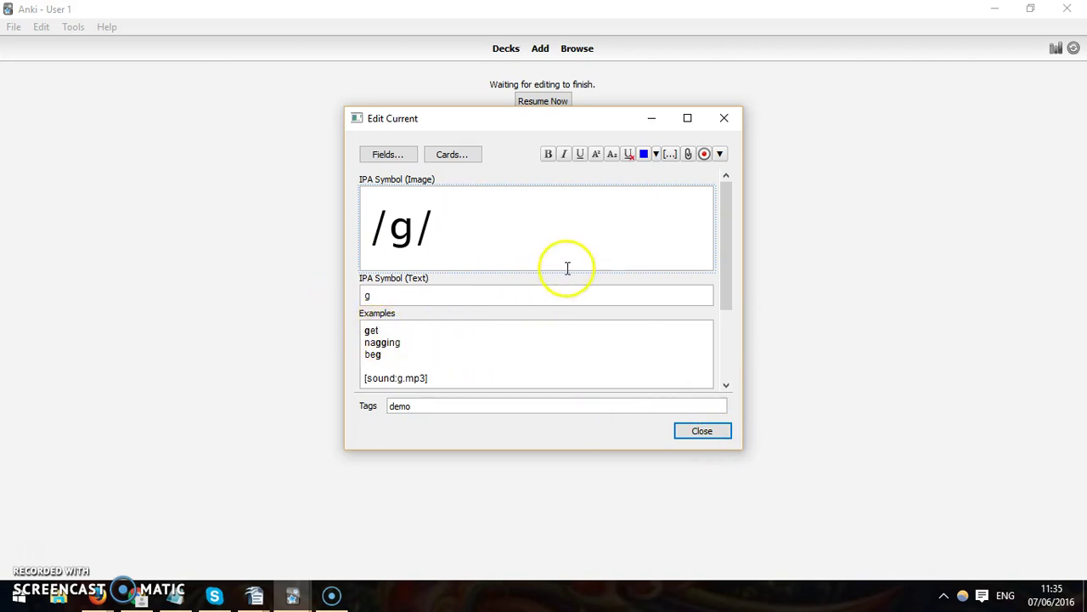
{"action": "left_click", "coordinate": [702, 432]}
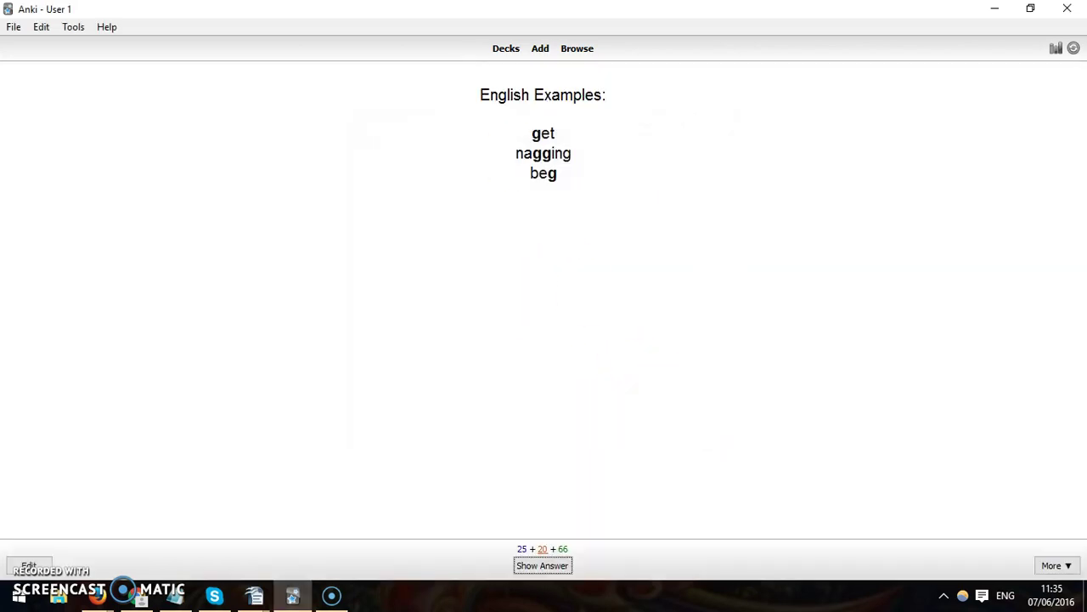
Step: Start a new Basic card in English IPA Deck (Full) with the front text "what is the first letter of the alphabet?"
{"action": "left_click", "coordinate": [541, 51]}
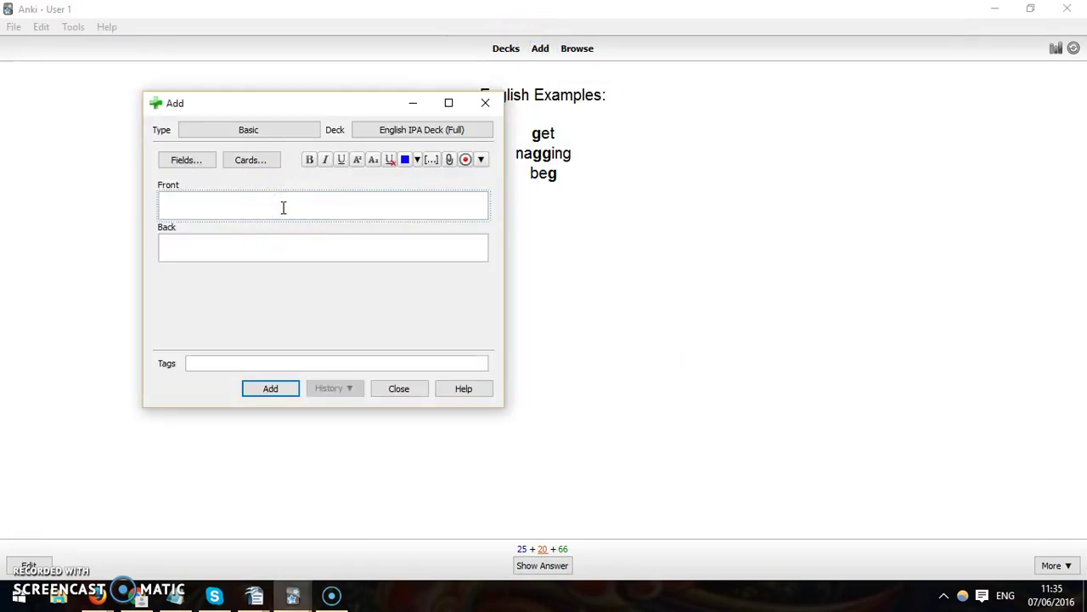
{"action": "type", "text": "fsdfsd"}
{"action": "key", "text": "BackSpace"}
{"action": "key", "text": "BackSpace"}
{"action": "key", "text": "BackSpace"}
{"action": "key", "text": "BackSpace"}
{"action": "key", "text": "BackSpace"}
{"action": "type", "text": "what is the first"}
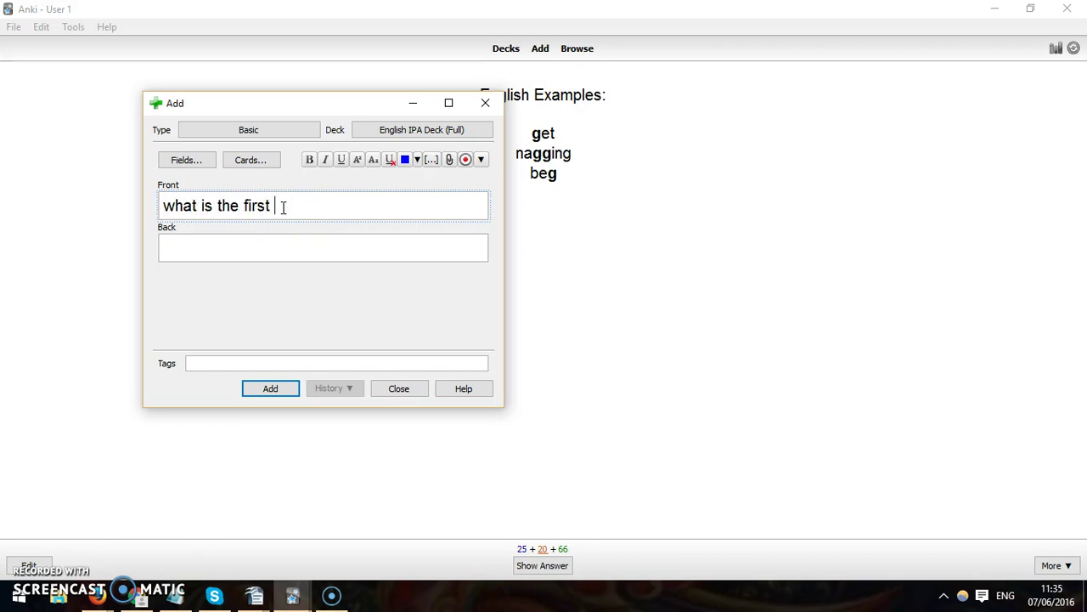
{"action": "type", "text": " letter of the alp"}
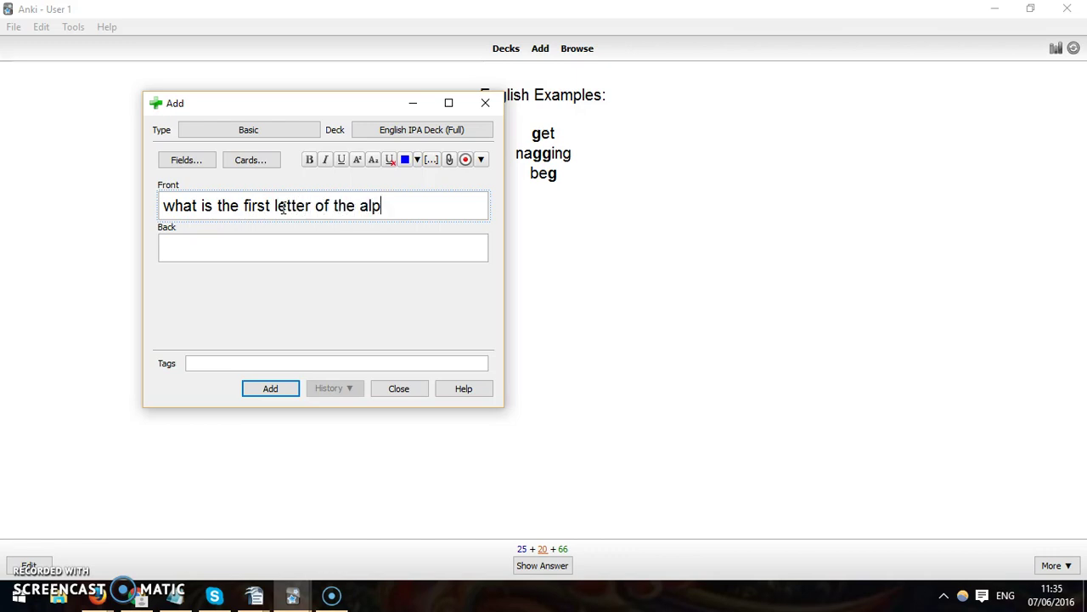
{"action": "type", "text": "habet?"}
Step: Enter "a" as the back of the new card, add it to the deck and finish adding cards
{"action": "left_click", "coordinate": [225, 253]}
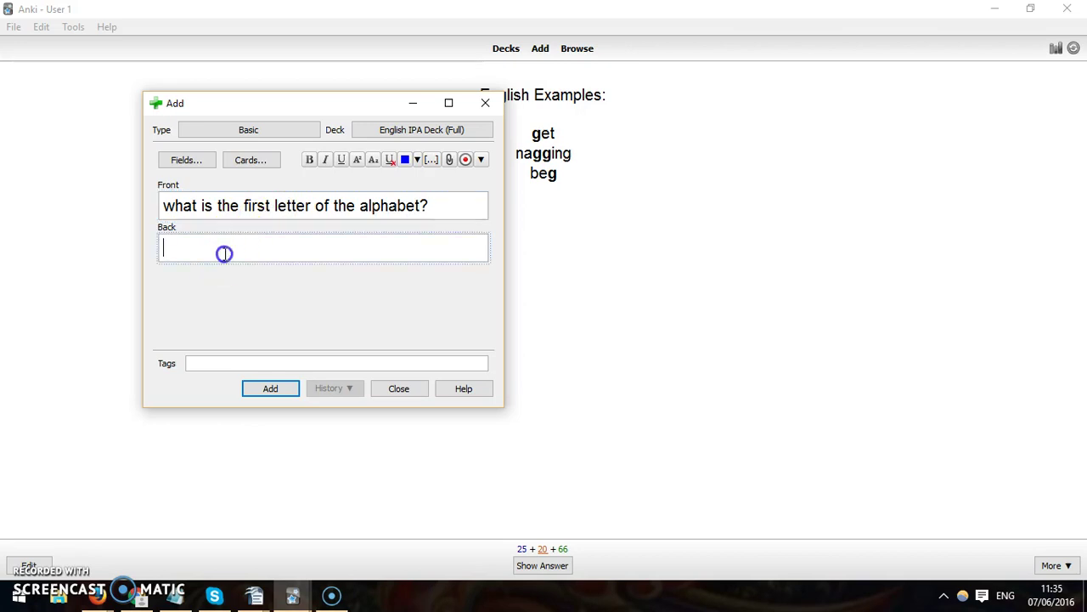
{"action": "type", "text": "a"}
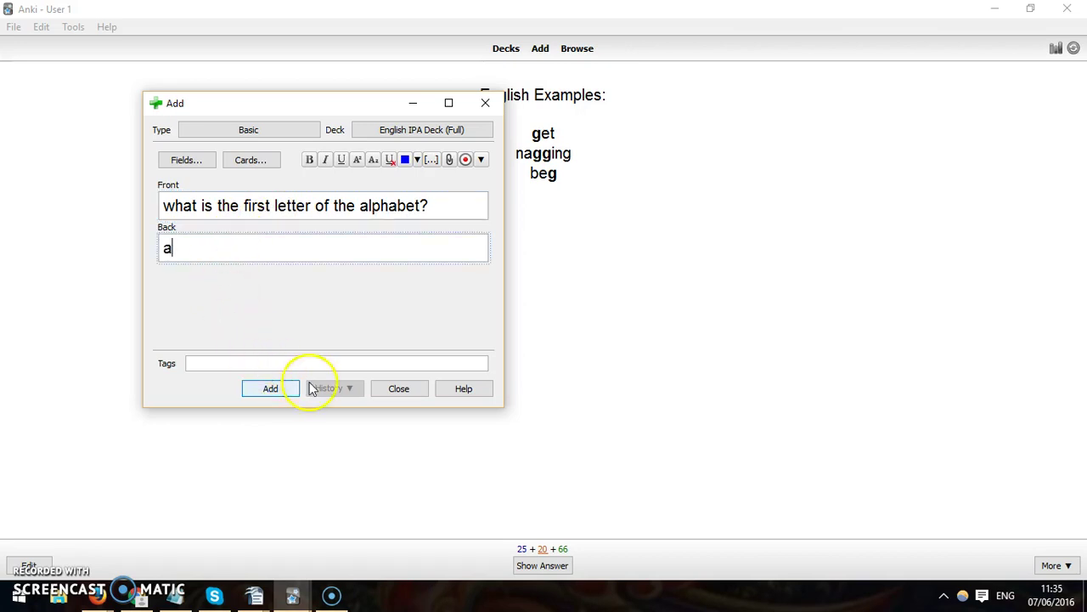
{"action": "left_click", "coordinate": [282, 394]}
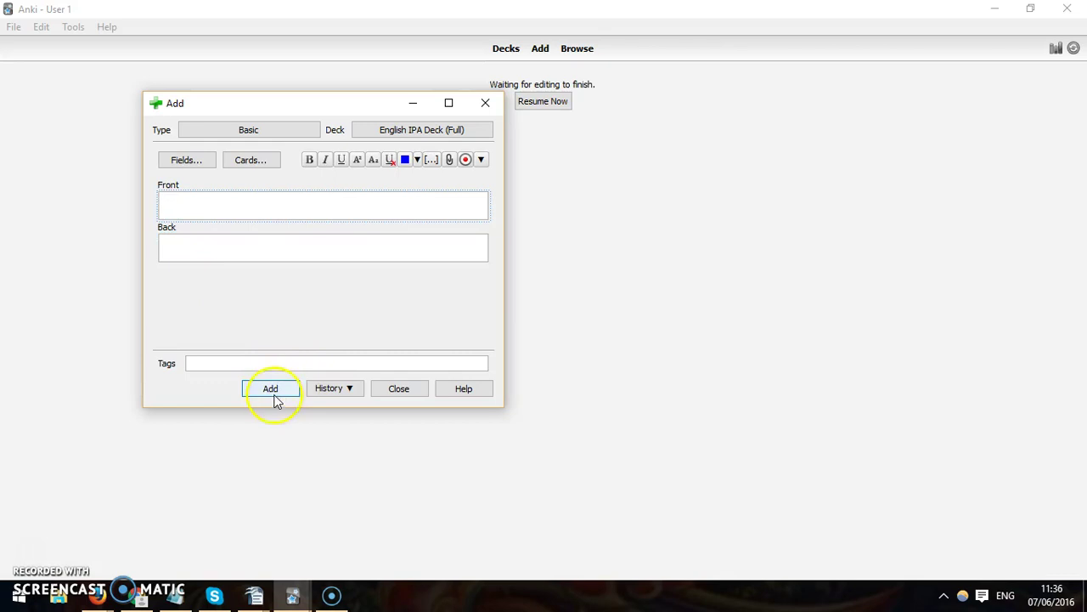
{"action": "left_click", "coordinate": [483, 103]}
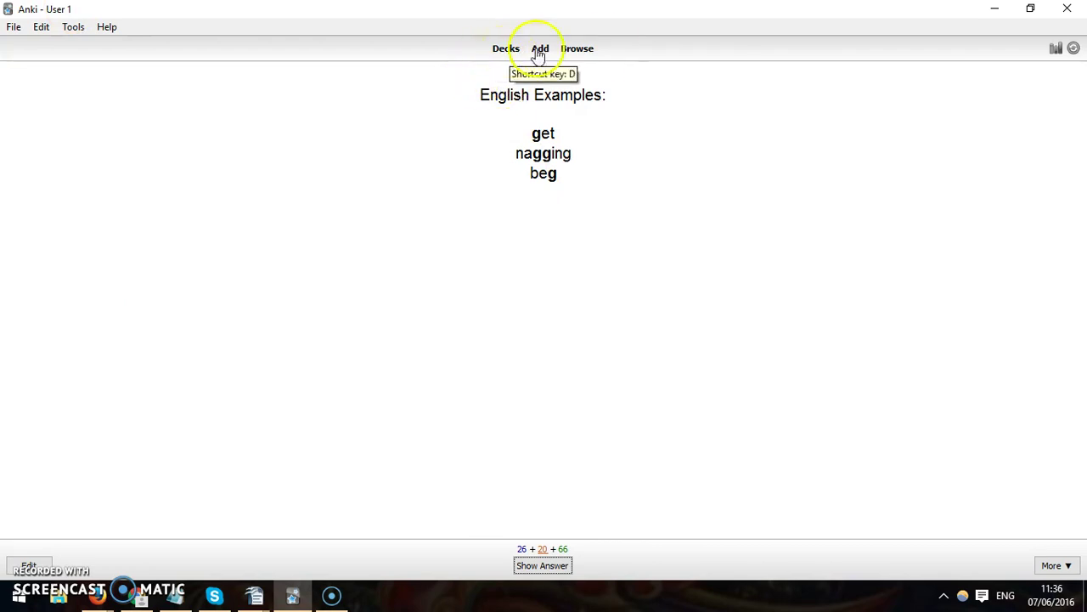
Step: View all cards of the current deck in the card browser and close it
{"action": "left_click", "coordinate": [586, 49]}
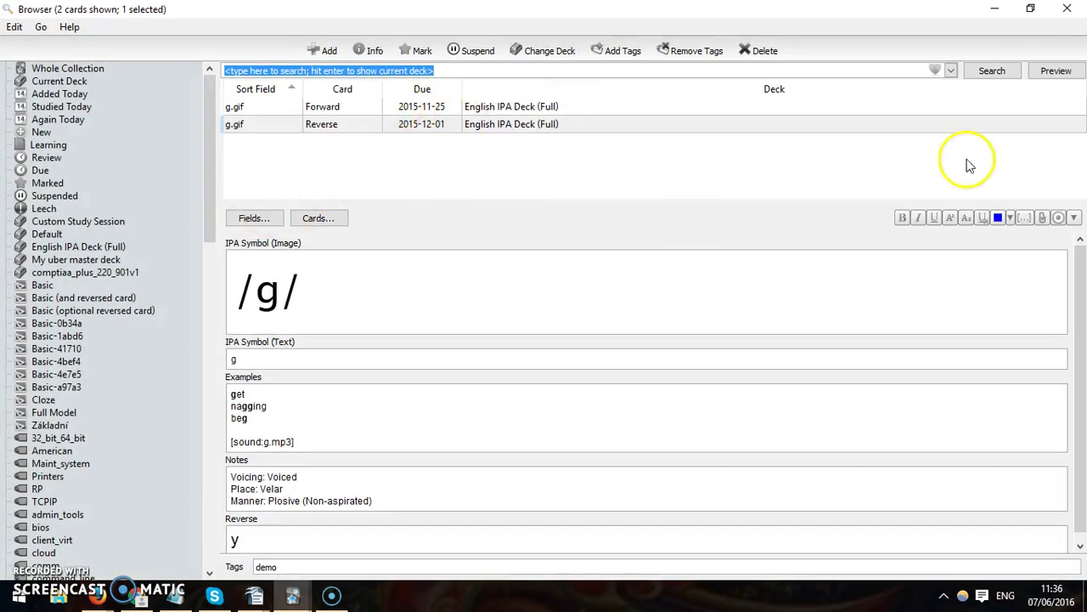
{"action": "left_click", "coordinate": [49, 81]}
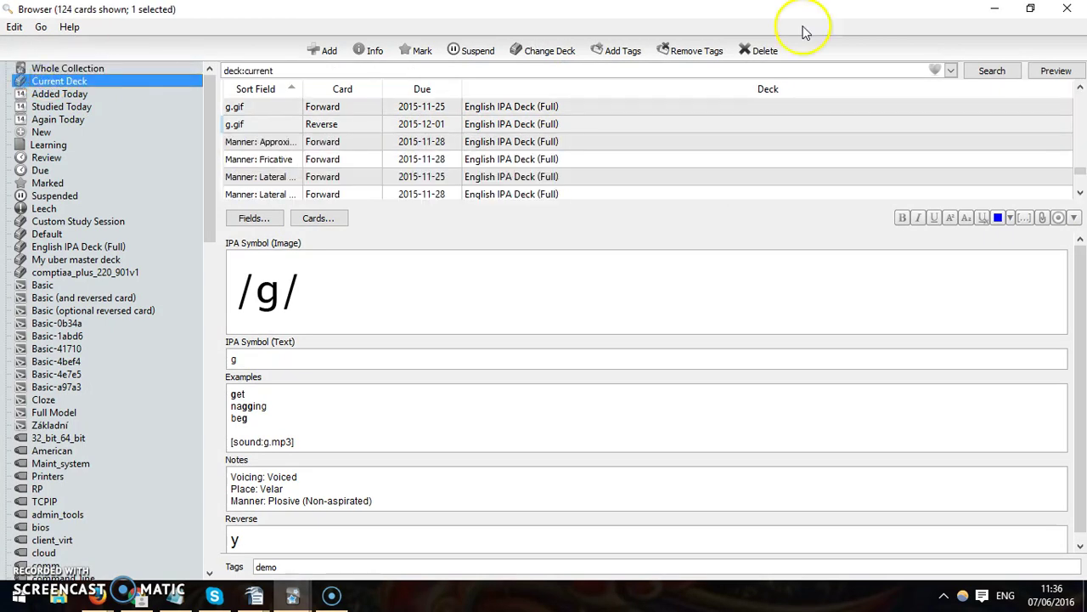
{"action": "left_click", "coordinate": [1067, 8]}
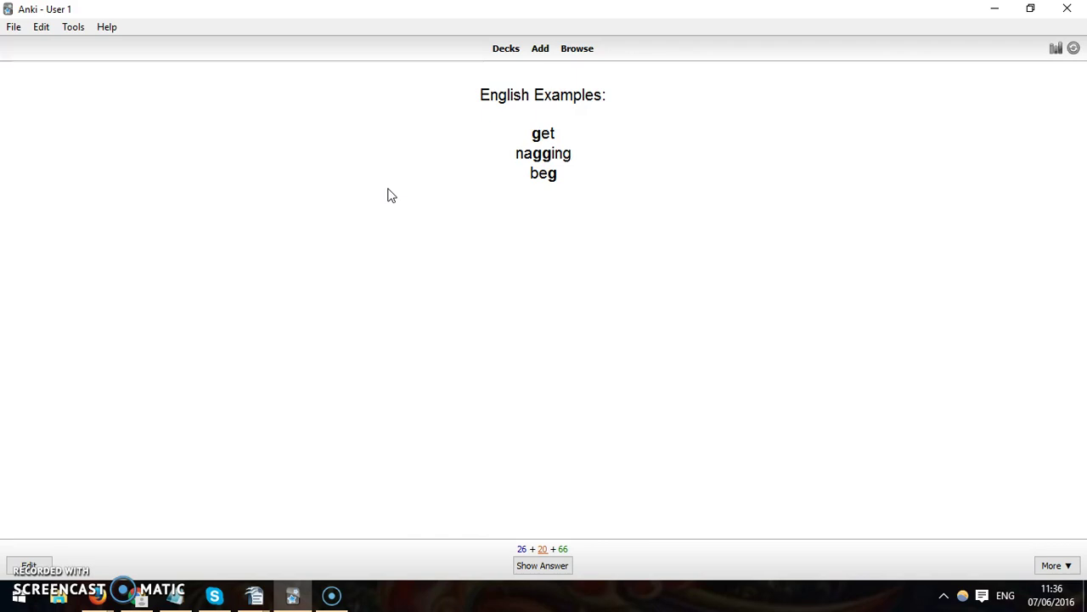
Step: Return to the deck list and switch to the web browser showing the Anki home page
{"action": "left_click", "coordinate": [506, 48]}
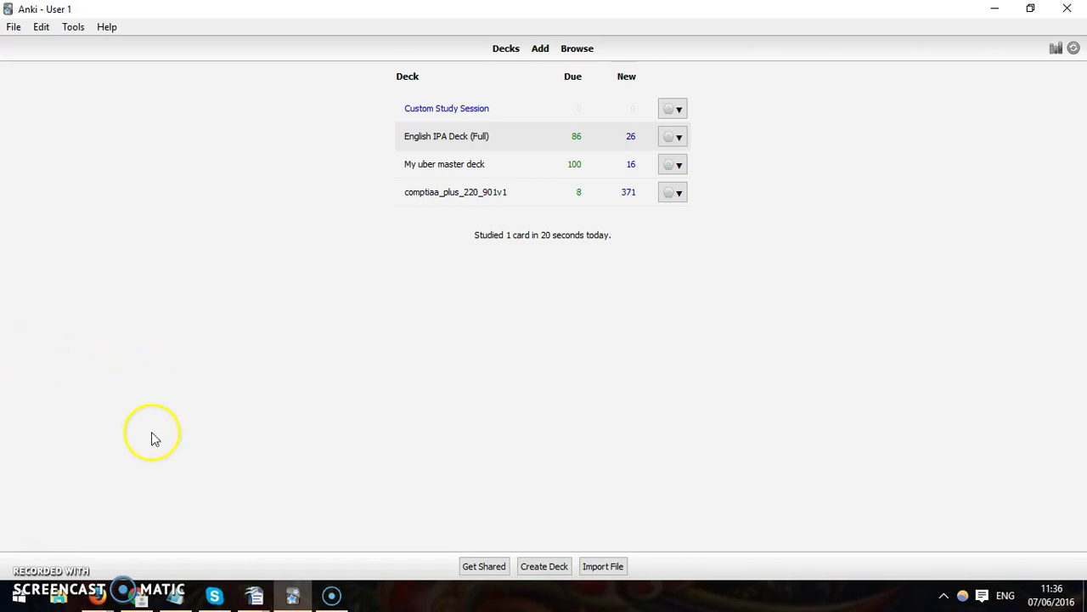
{"action": "left_click", "coordinate": [138, 594]}
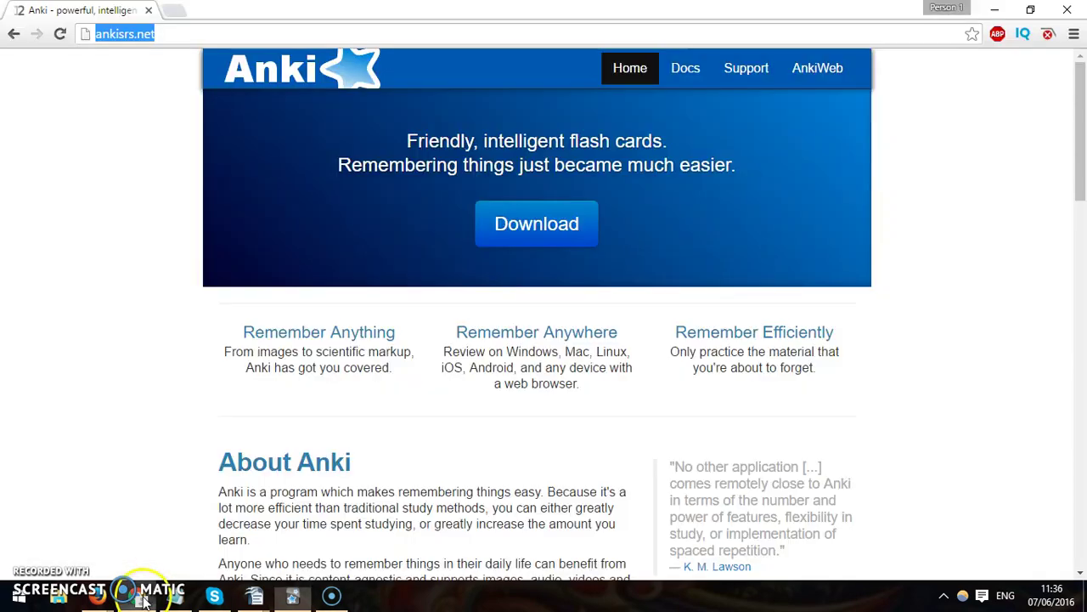